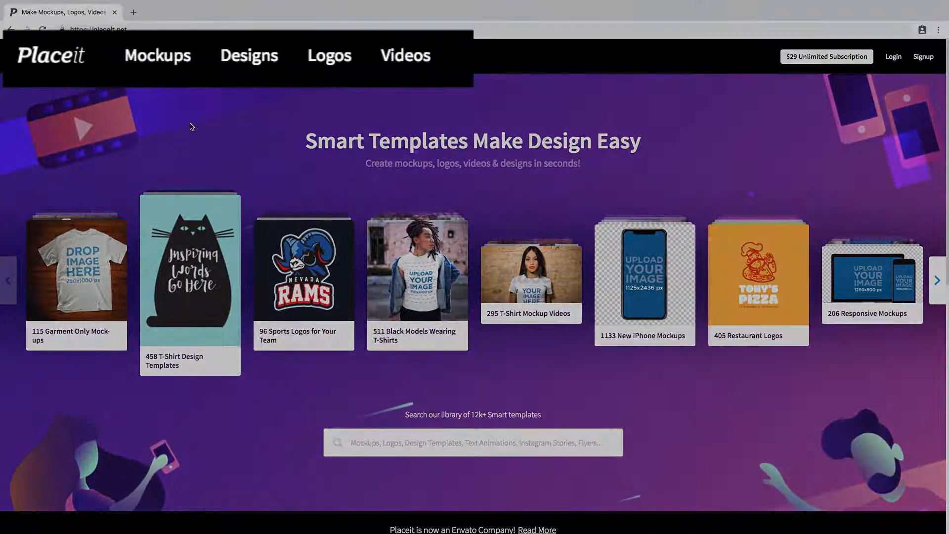
Open the logo maker and filter the templates by the Medical industry.
left_click(164, 58)
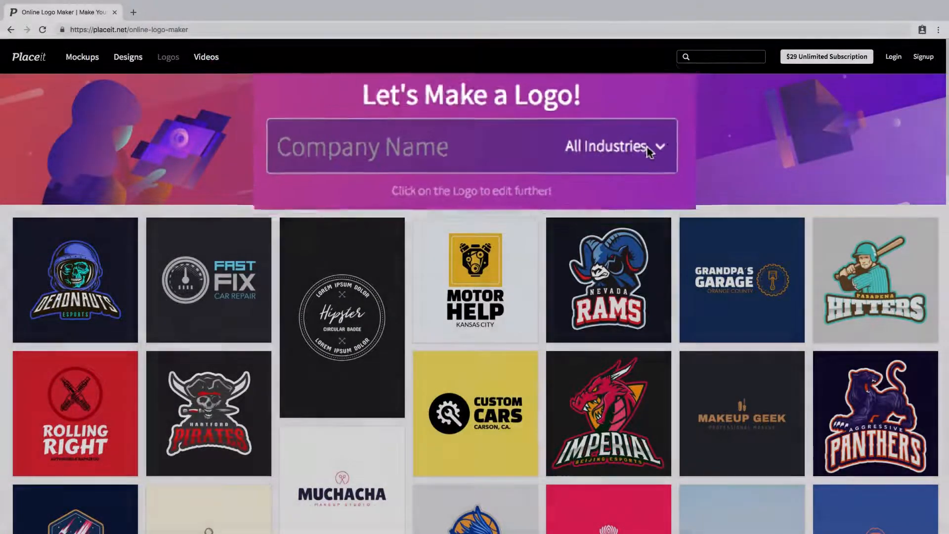
left_click(650, 148)
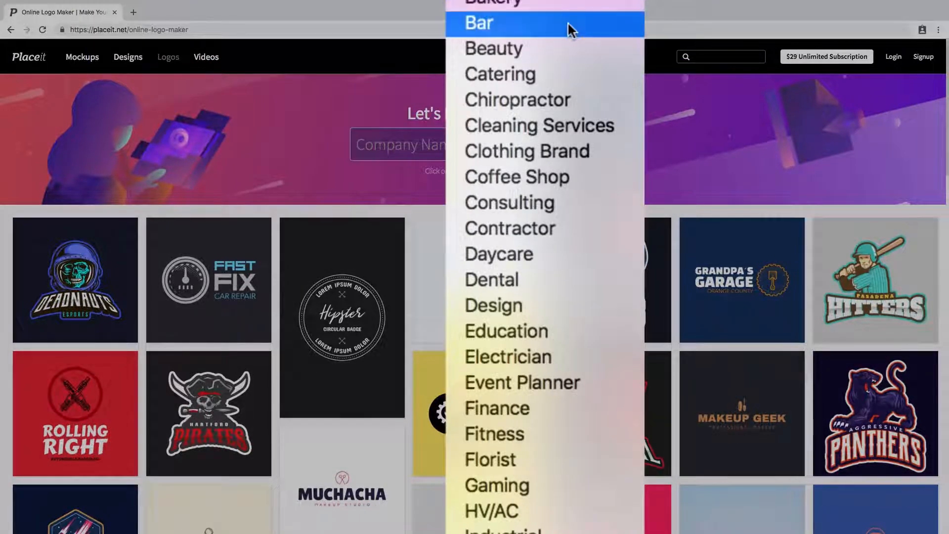
scroll(569, 28, "down", 10)
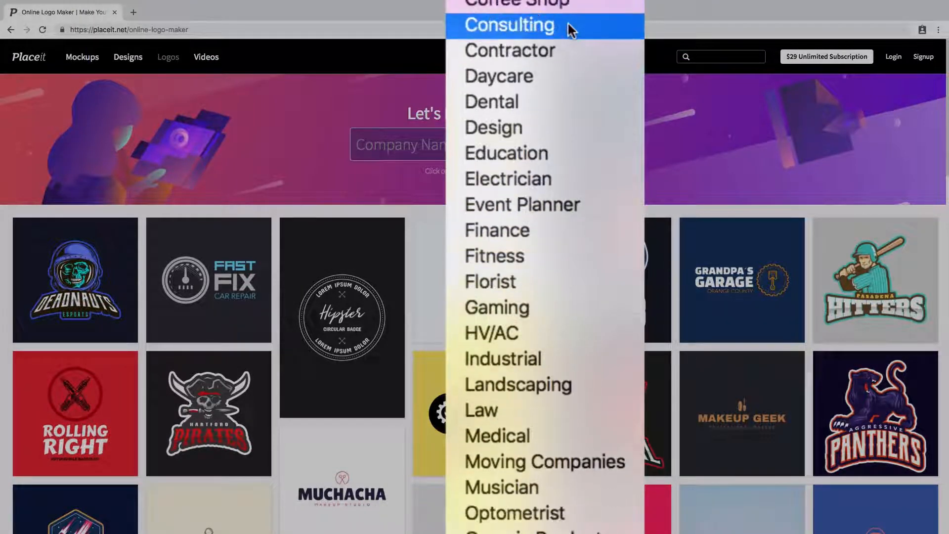
scroll(569, 29, "down", 3)
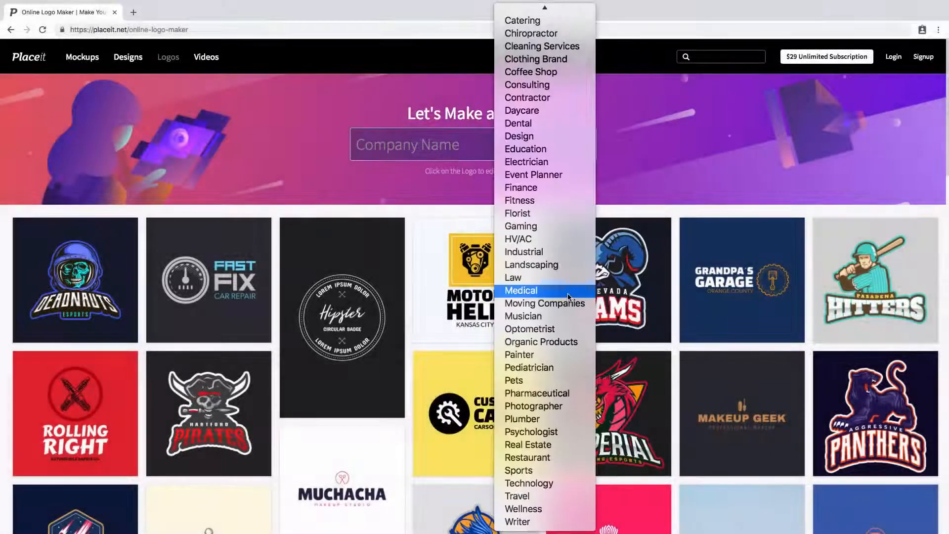
left_click(568, 292)
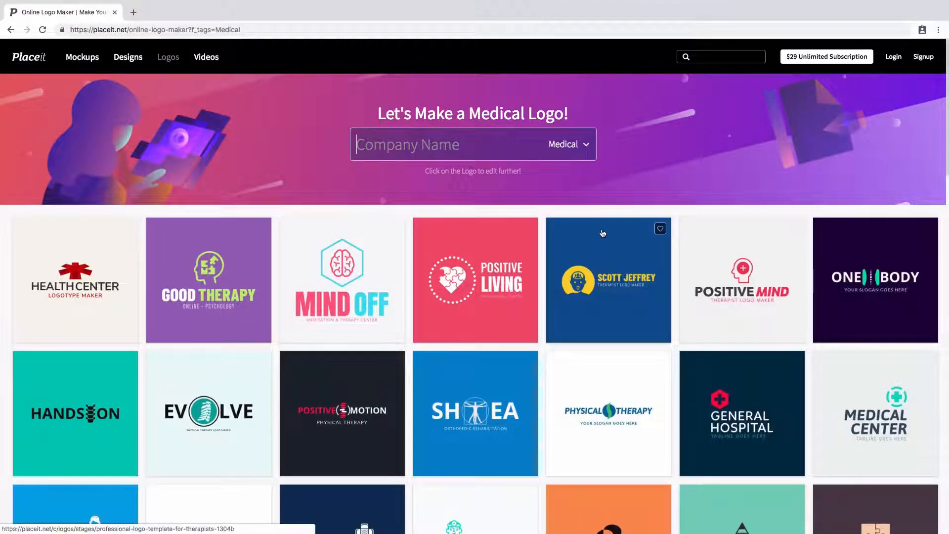
Browse the medical logo templates and enter DARWIN CLINIC as the company name.
scroll(665, 176, "down", 1)
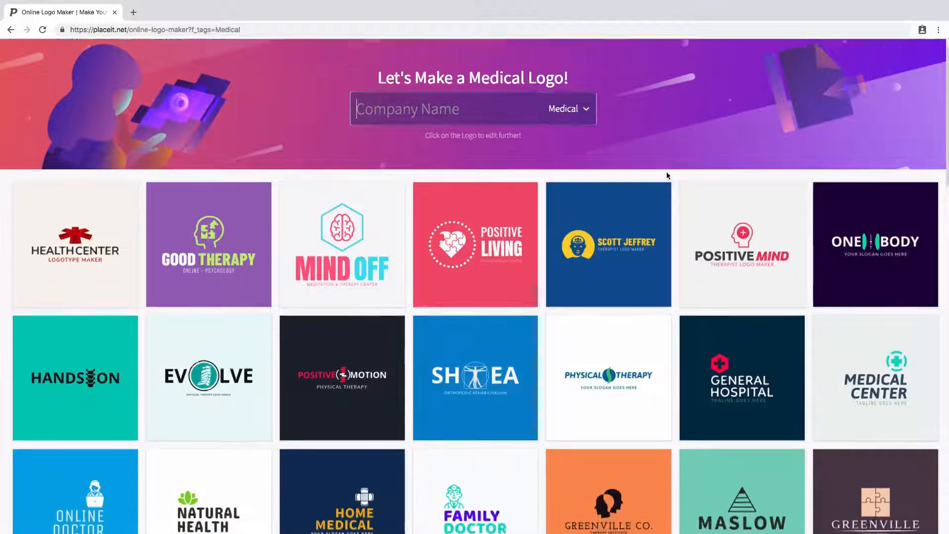
scroll(672, 178, "down", 4)
scroll(681, 180, "up", 5)
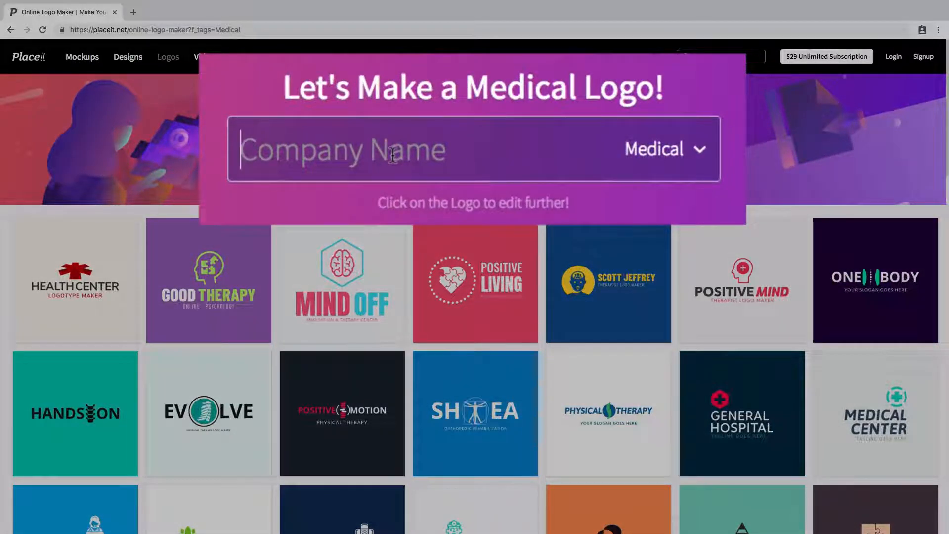
type("DARWIN CLINI")
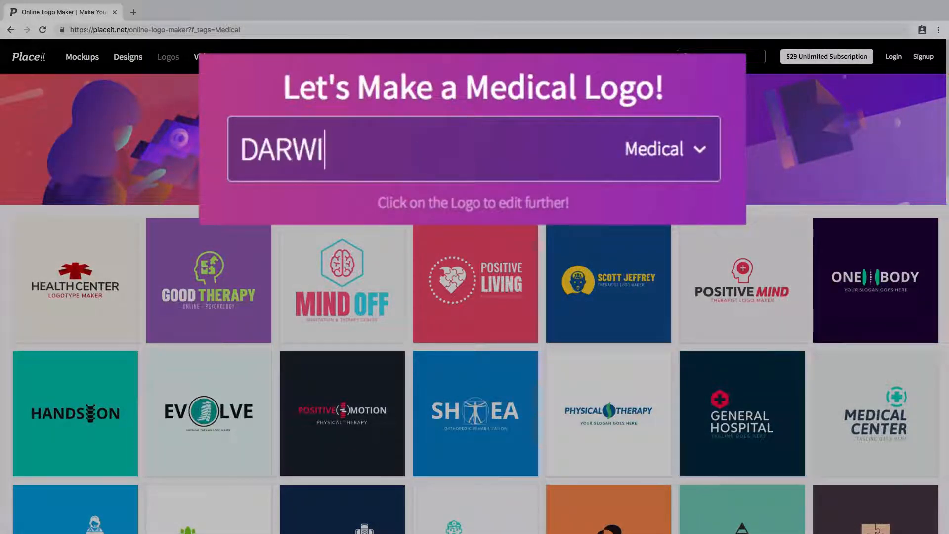
type("C")
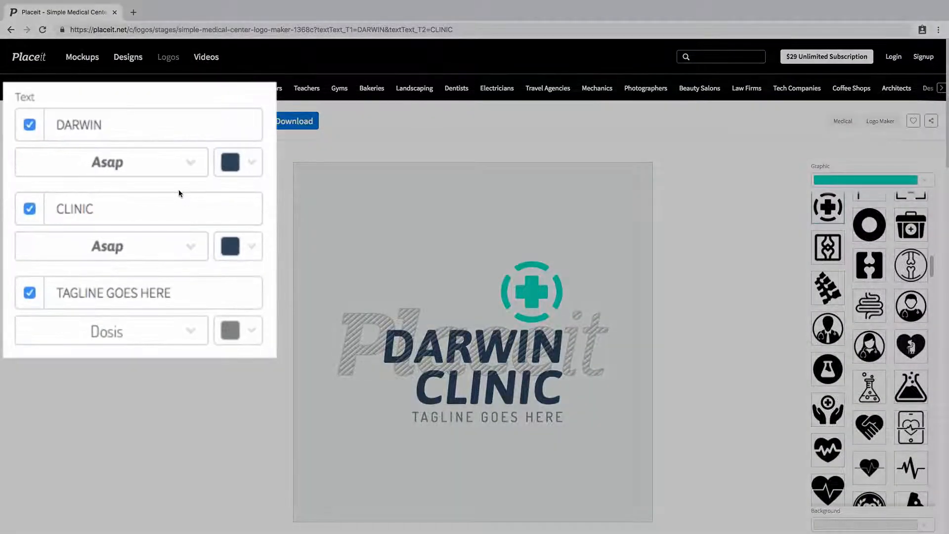
Append extra letters to the DARWIN text line and delete them again.
left_click(138, 131)
left_click(163, 208)
left_click(212, 293)
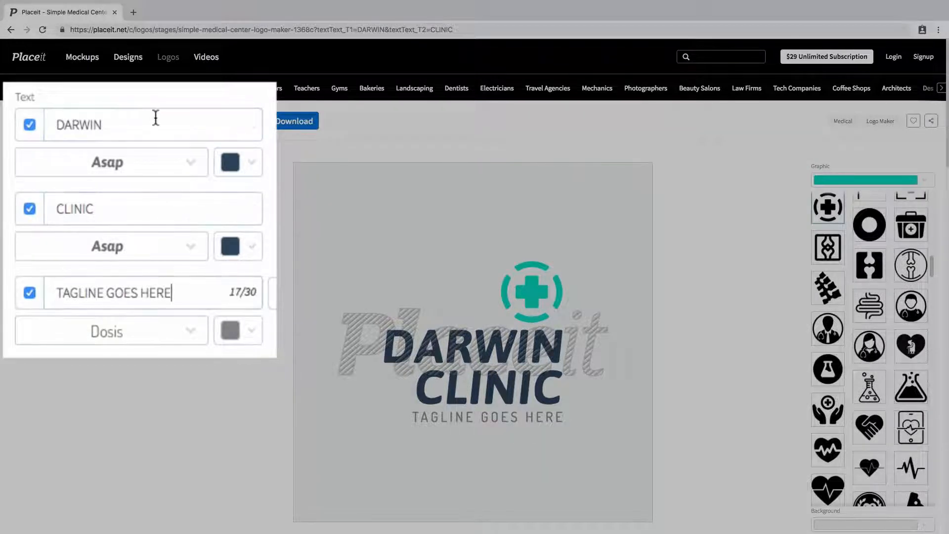
left_click(163, 118)
type("fdfdff")
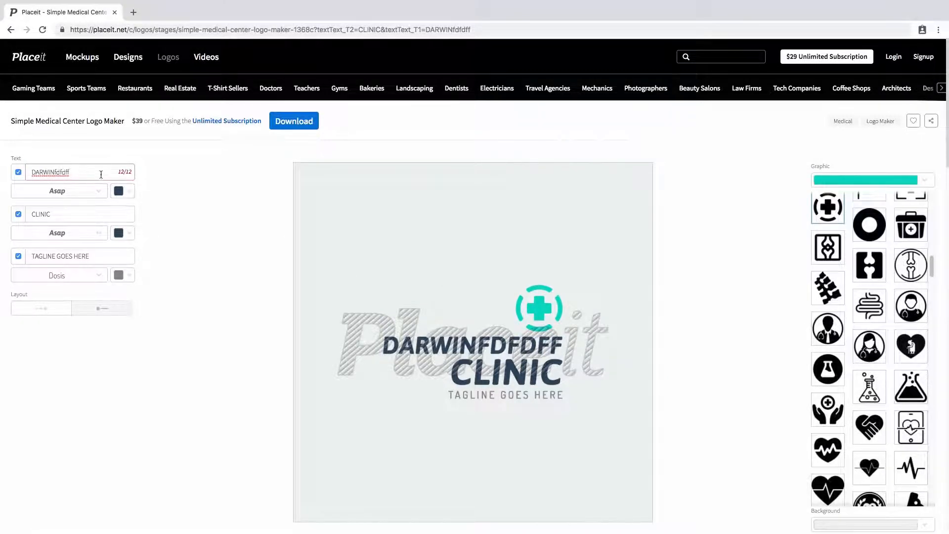
key("BackSpace")
key("BackSpace")
key("BackSpace")
key("BackSpace")
key("BackSpace")
key("BackSpace")
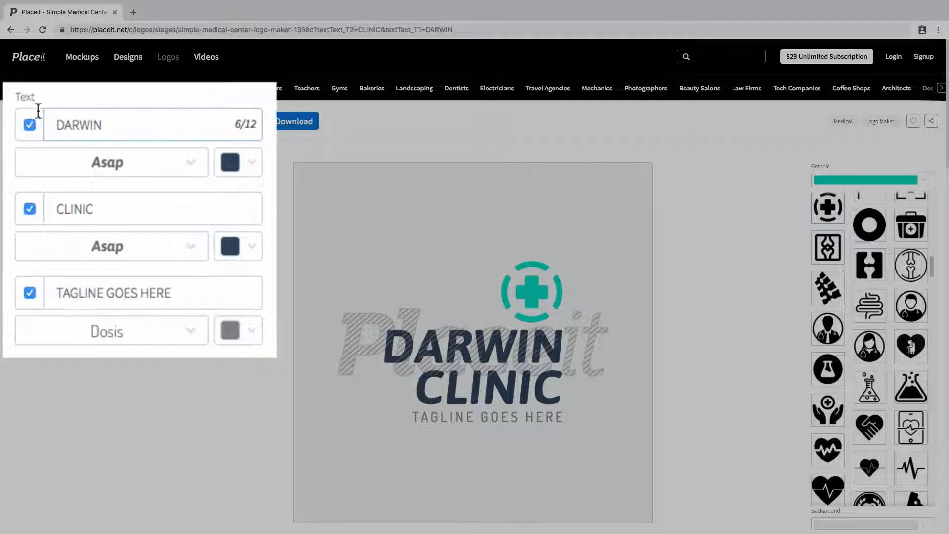
Hide the DARWIN text line and show it again.
left_click(30, 125)
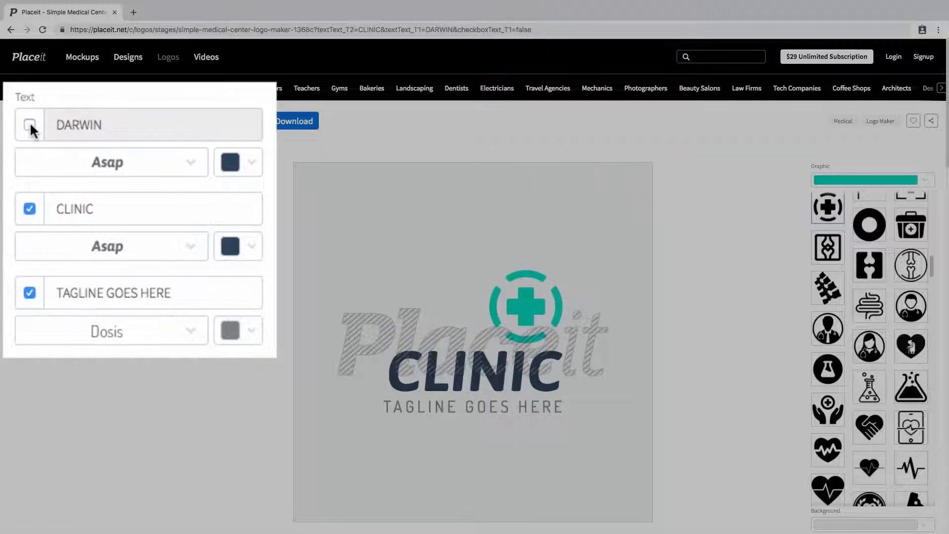
left_click(31, 125)
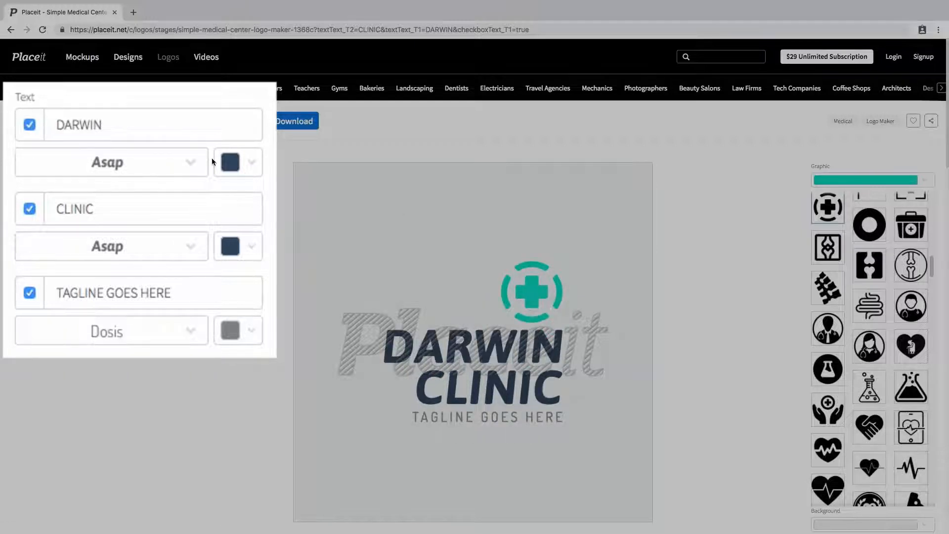
Set the DARWIN line's font to AvenirNext.
left_click(134, 168)
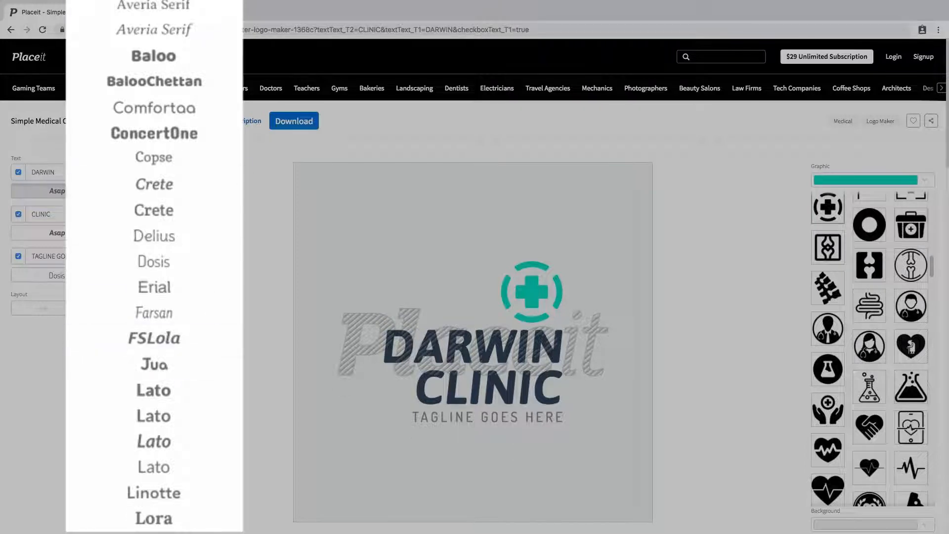
left_click(179, 230)
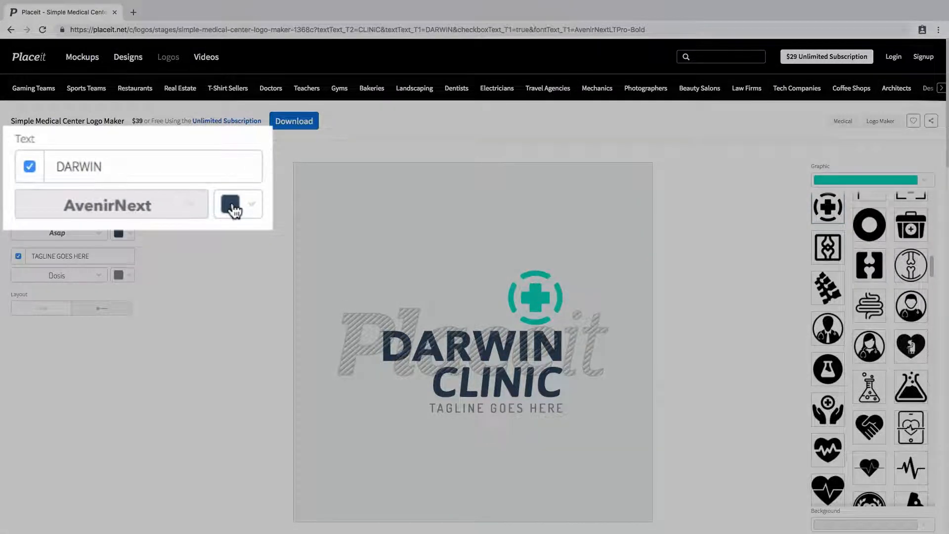
Set the DARWIN text colour to a pale yellow swatch.
left_click(118, 192)
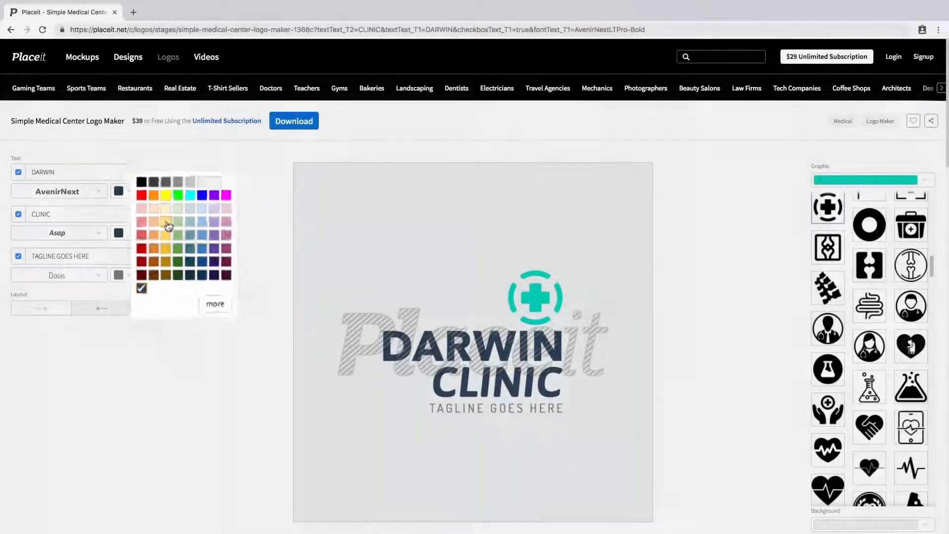
left_click(167, 223)
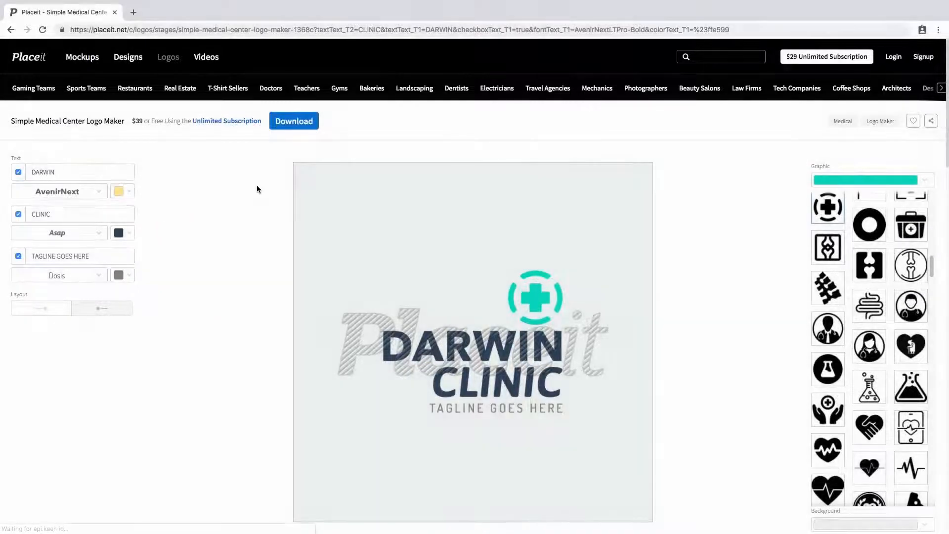
Set the DARWIN text colour to the custom orange #f97a02.
left_click(127, 194)
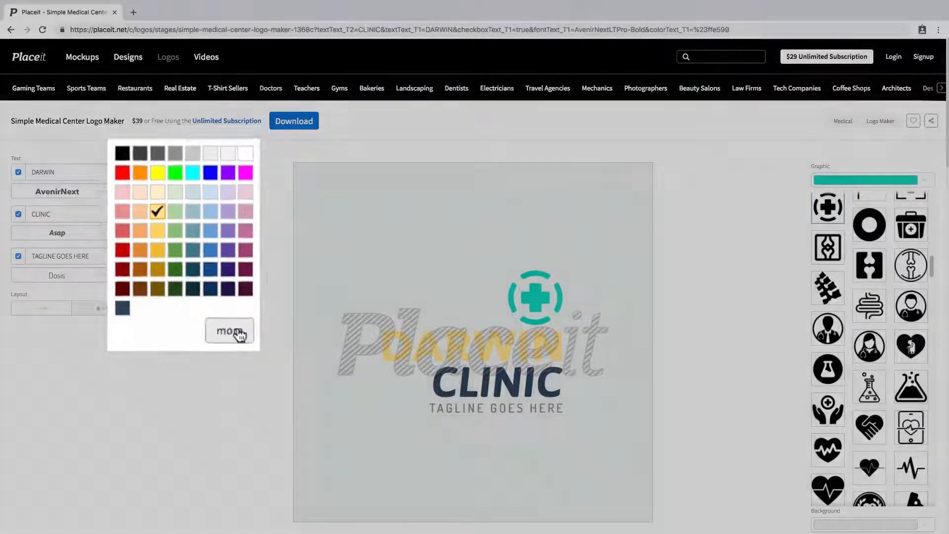
left_click(236, 340)
mouse_move(288, 216)
left_mouse_down()
mouse_move(343, 149)
mouse_move(364, 209)
mouse_move(363, 158)
left_mouse_up()
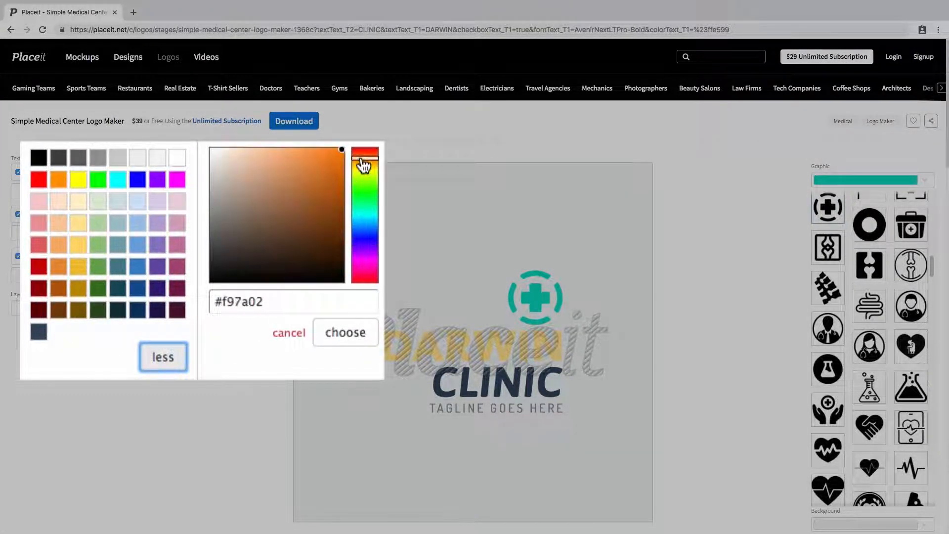
left_click_drag(300, 303, 200, 306)
key("Right")
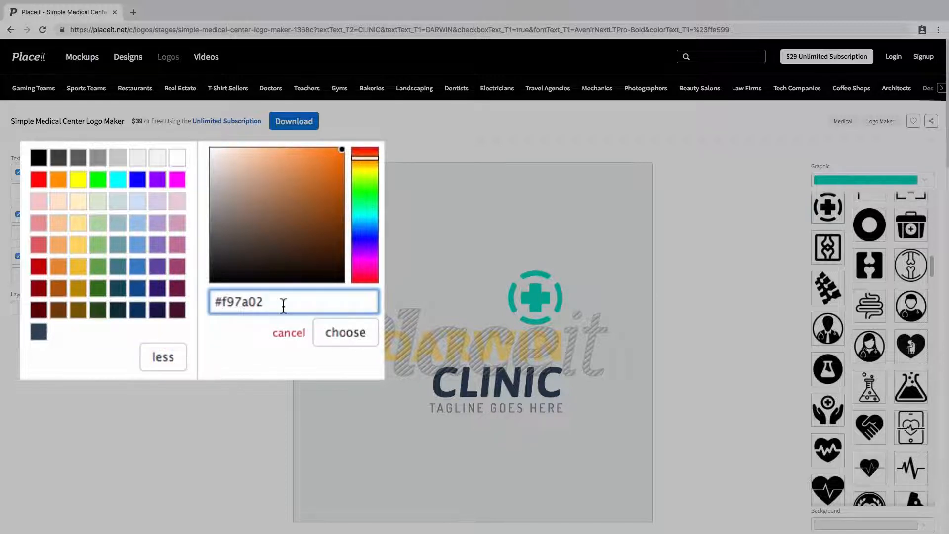
left_click_drag(282, 302, 193, 303)
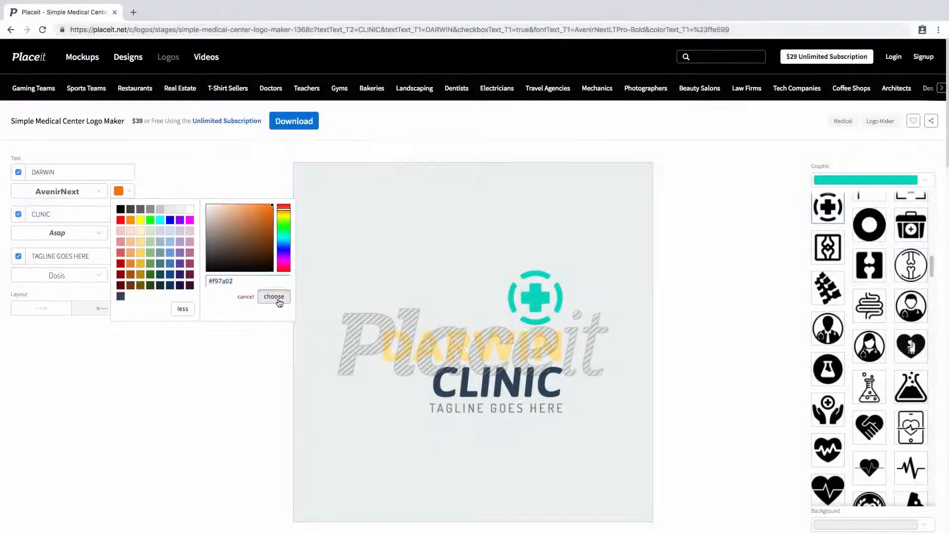
left_click(278, 300)
Change the DARWIN text colour back to the dark navy swatch.
left_click(127, 196)
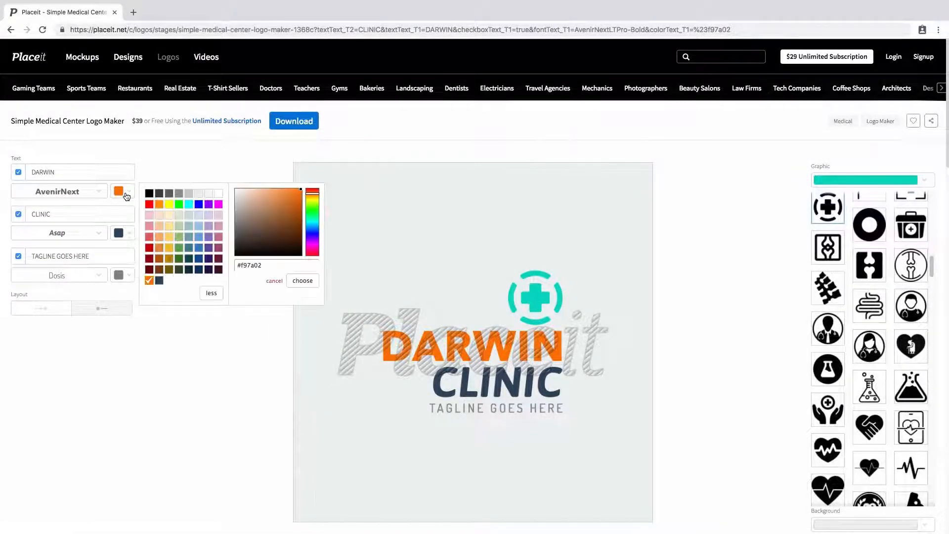
left_click(214, 254)
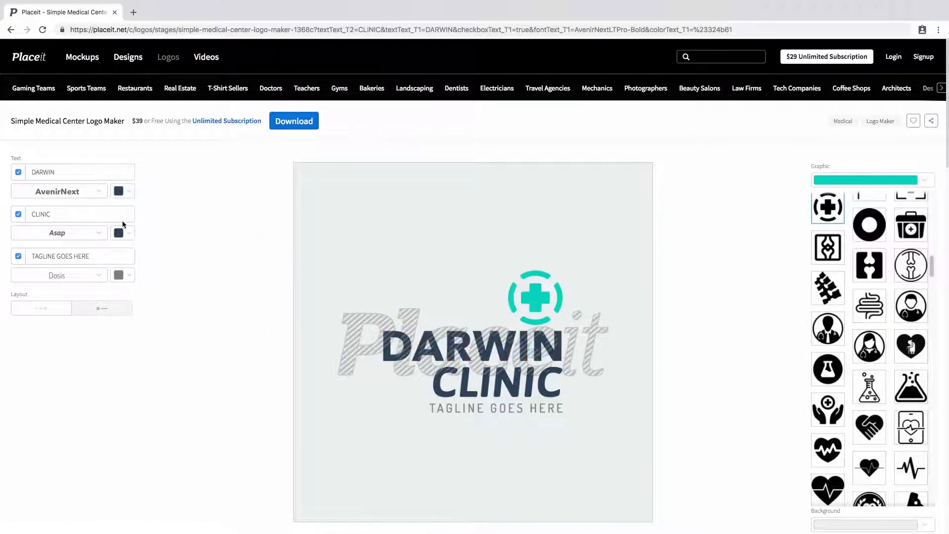
Set the CLINIC line's font to AvenirNext.
left_click(81, 236)
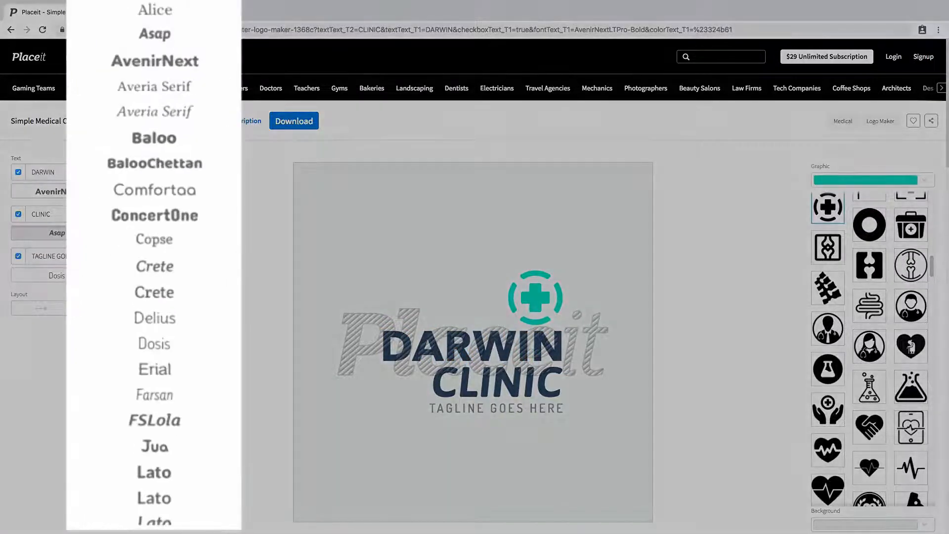
left_click(200, 66)
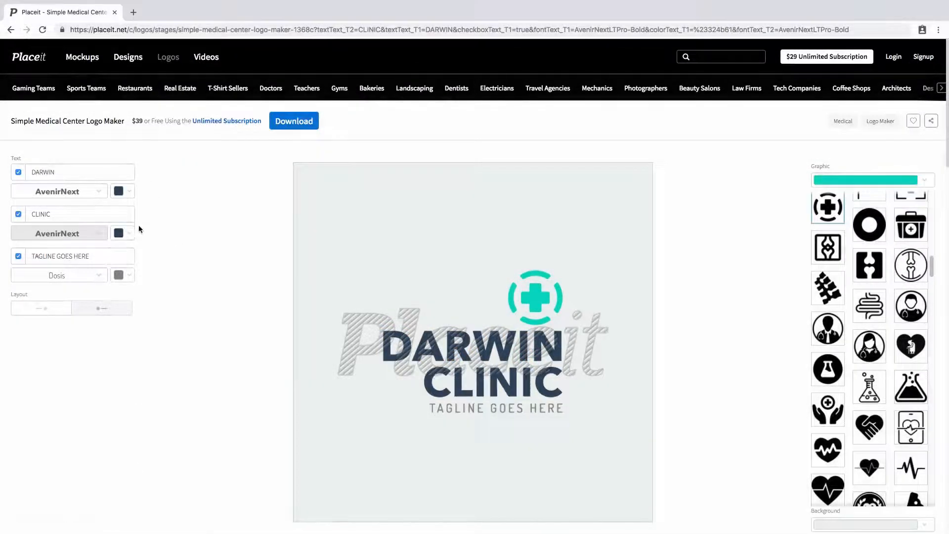
Replace the tagline with HEALTHCARE SOLUTIONS and set its size to L.
left_click(92, 256)
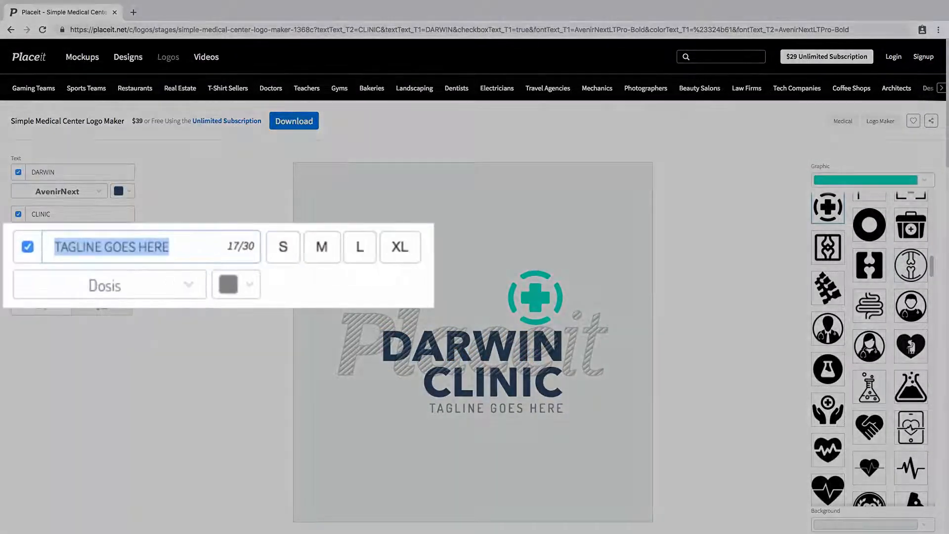
type("HEALTHC")
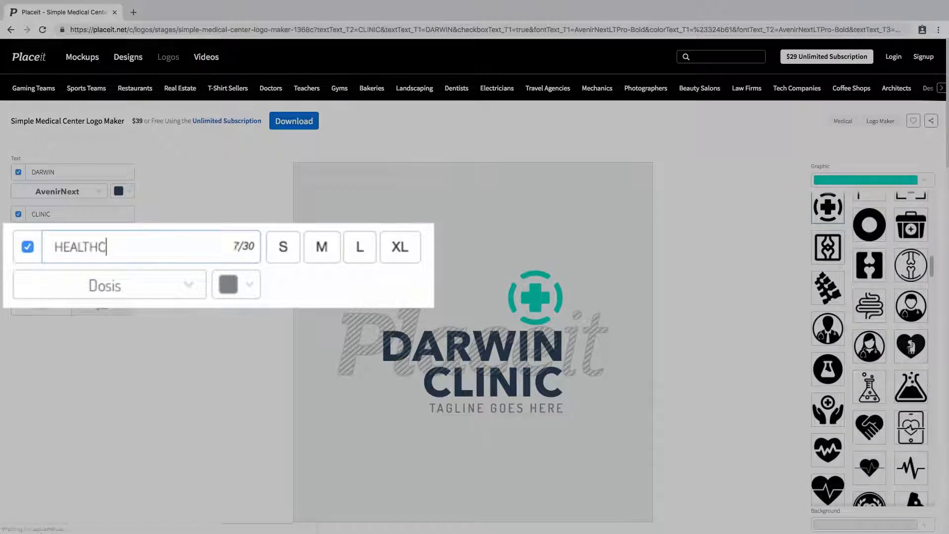
type("ARE SOLUTIONS")
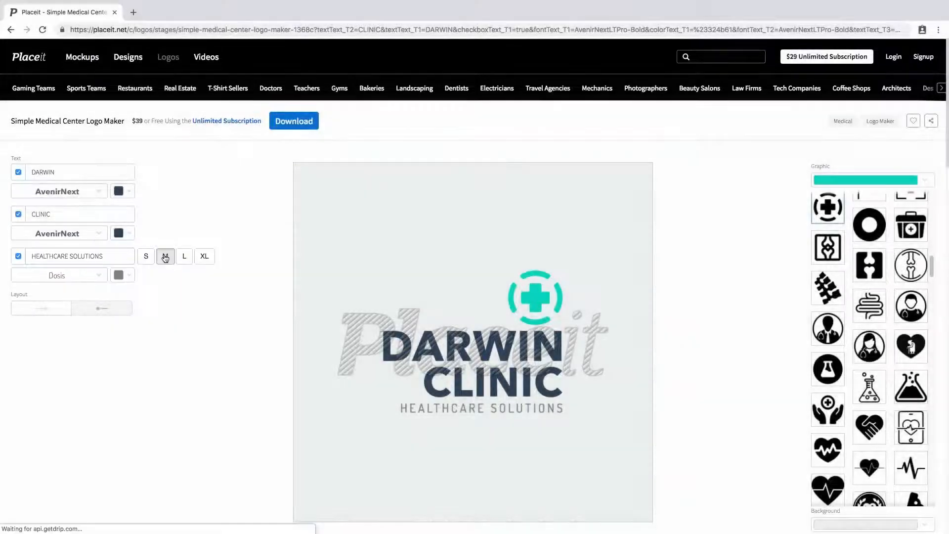
left_click(165, 256)
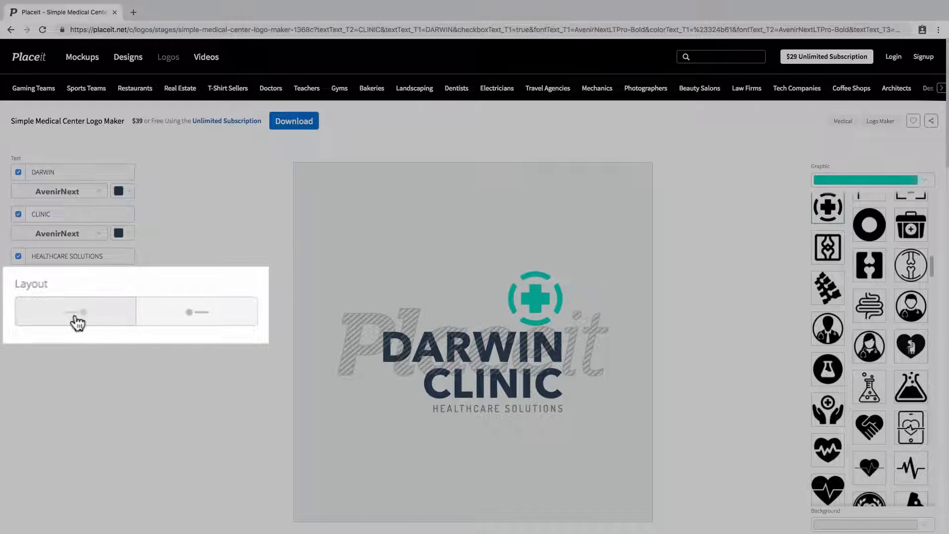
Try the side-by-side logo layout and return to the centred one.
left_click(76, 321)
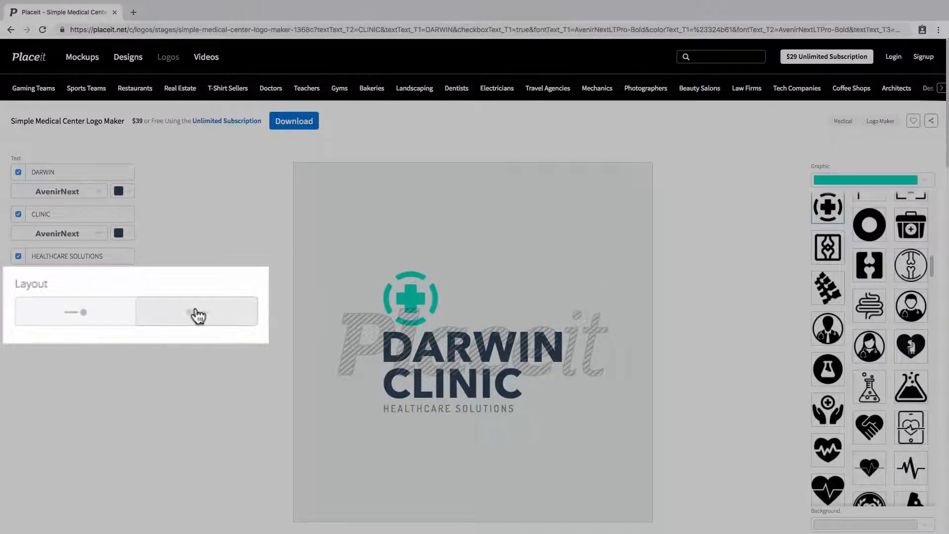
left_click(193, 314)
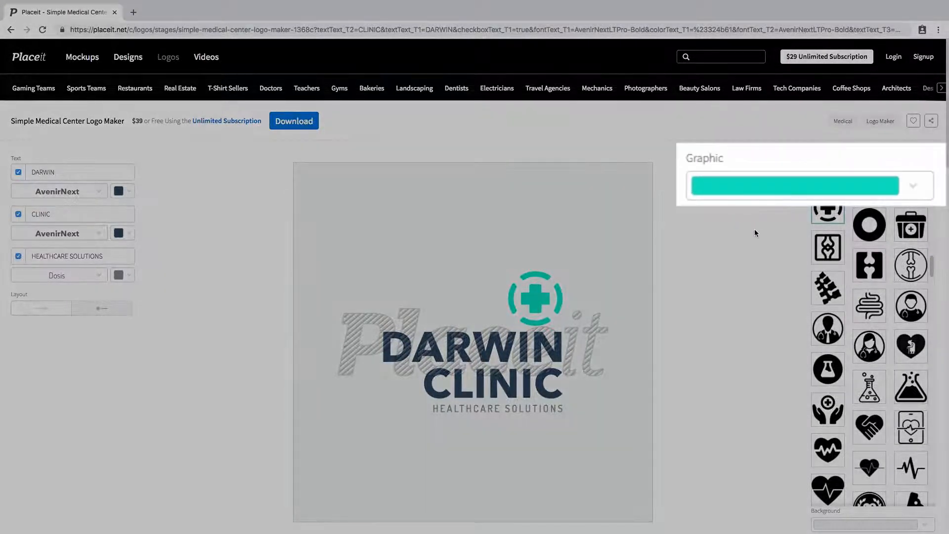
Replace the cross graphic with the lotus flower icon from the graphic library.
left_click(766, 194)
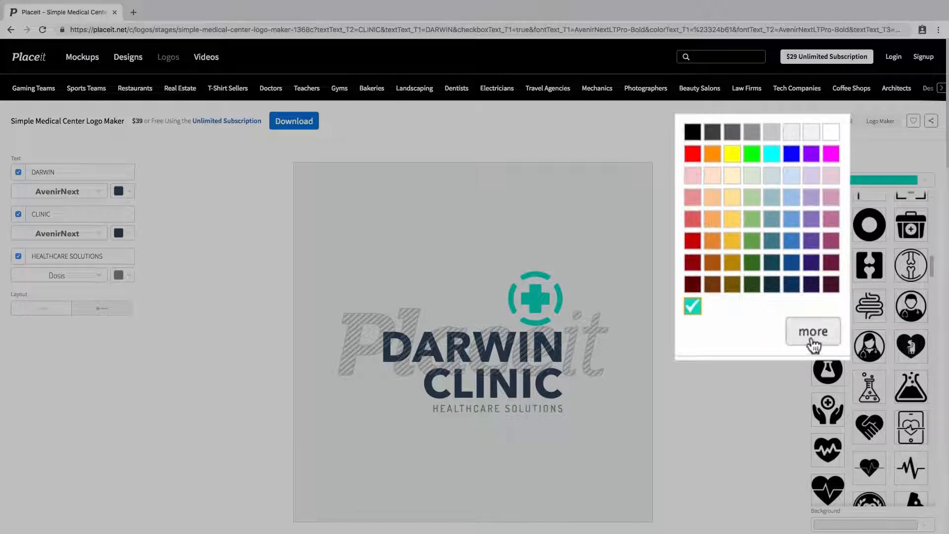
left_click(754, 353)
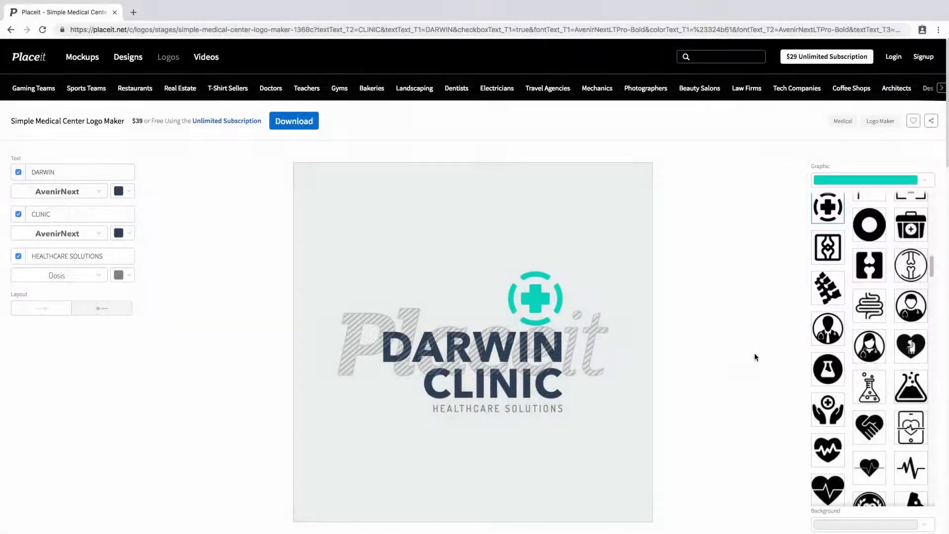
scroll(879, 301, "down", 10)
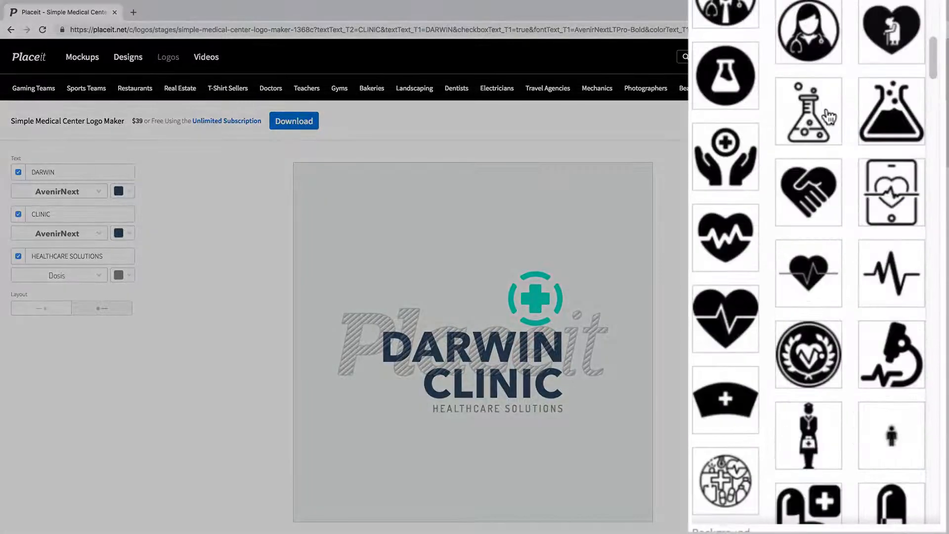
scroll(846, 107, "down", 15)
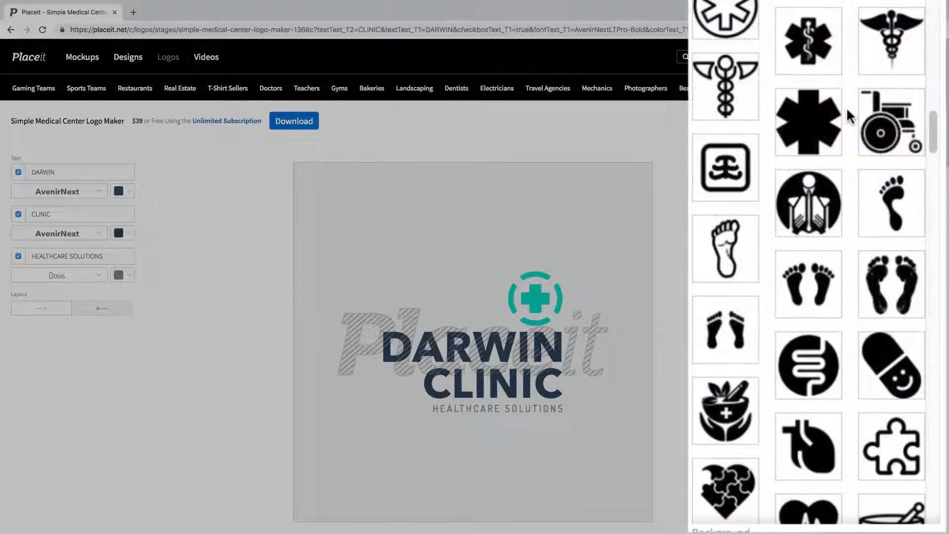
scroll(846, 116, "down", 15)
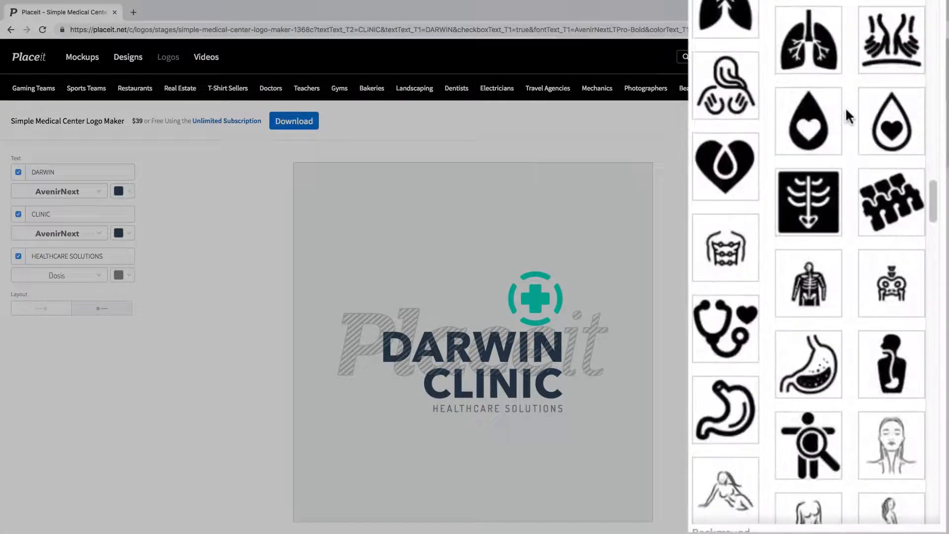
scroll(846, 115, "down", 5)
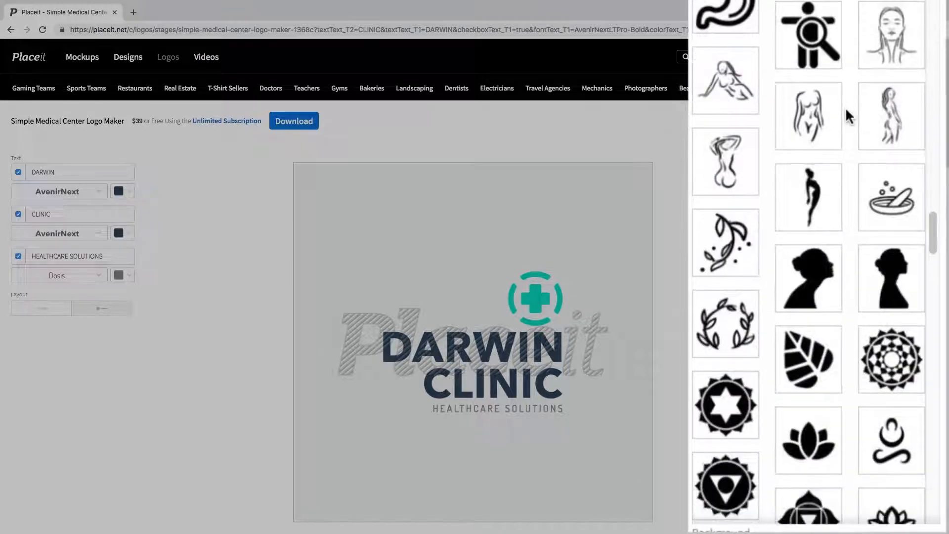
scroll(845, 107, "down", 4)
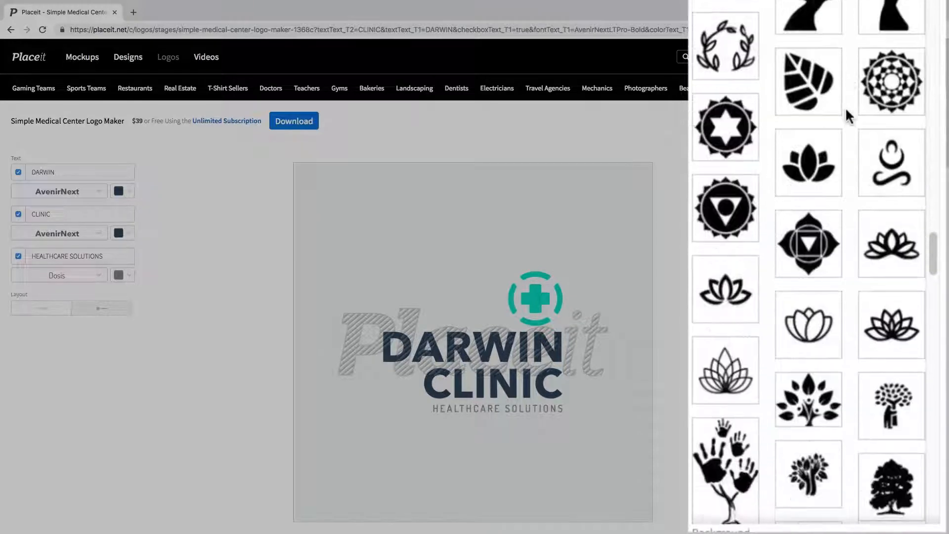
scroll(845, 106, "down", 1)
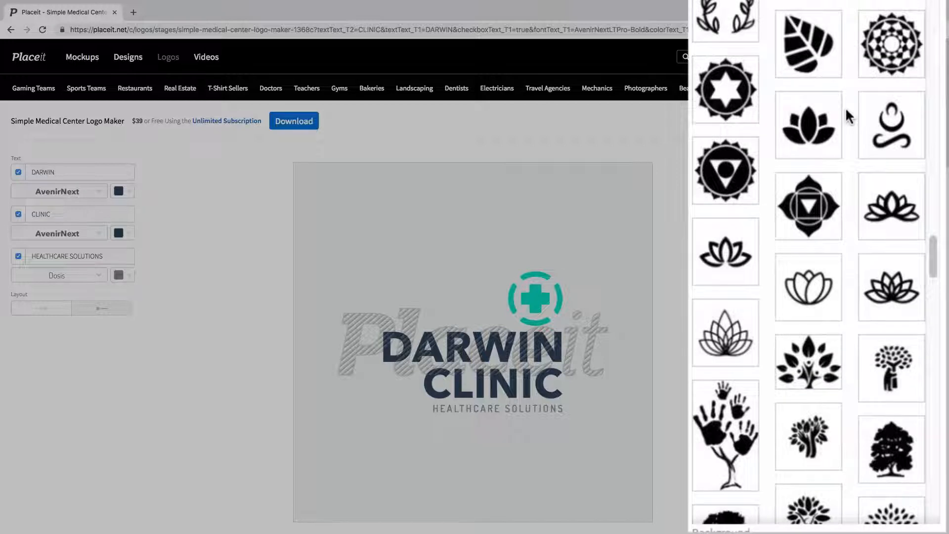
scroll(846, 110, "down", 3)
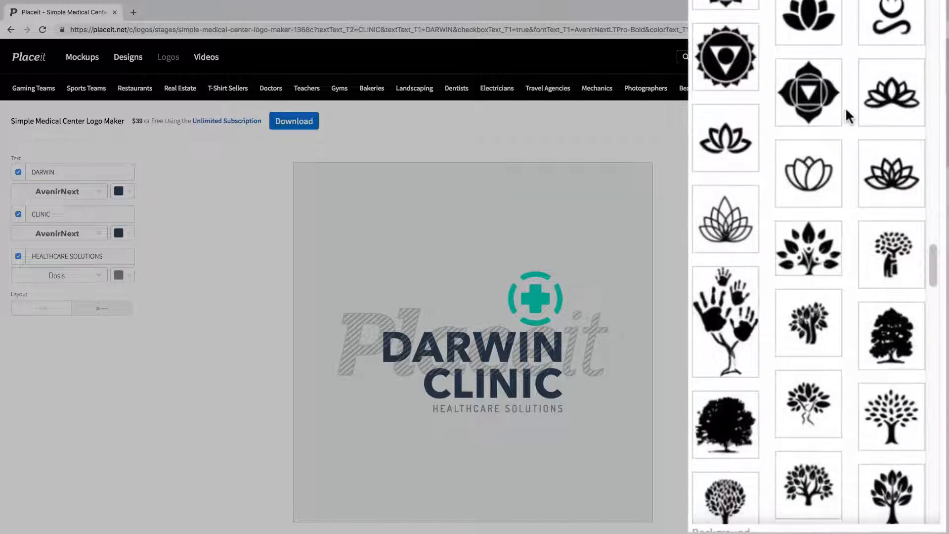
left_click(887, 171)
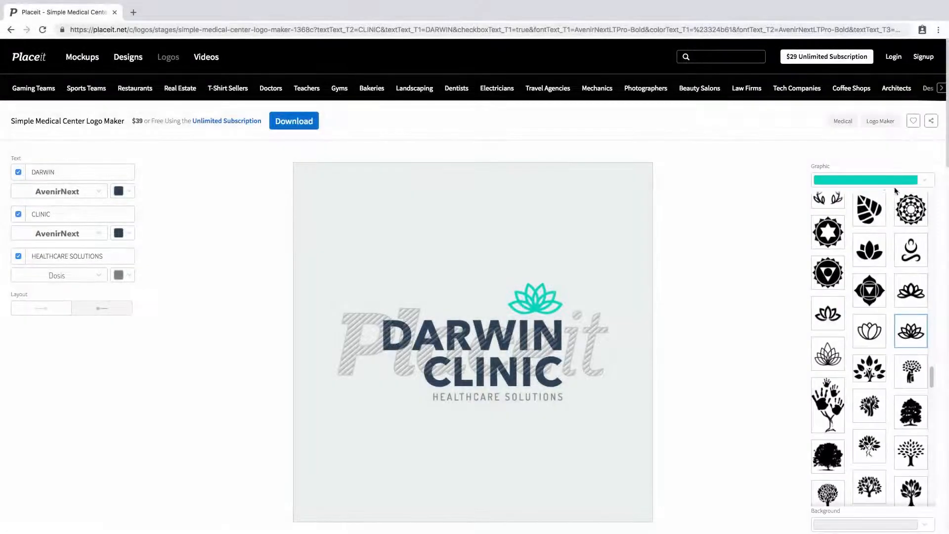
Change the graphic's colour to the green swatch.
left_click(884, 185)
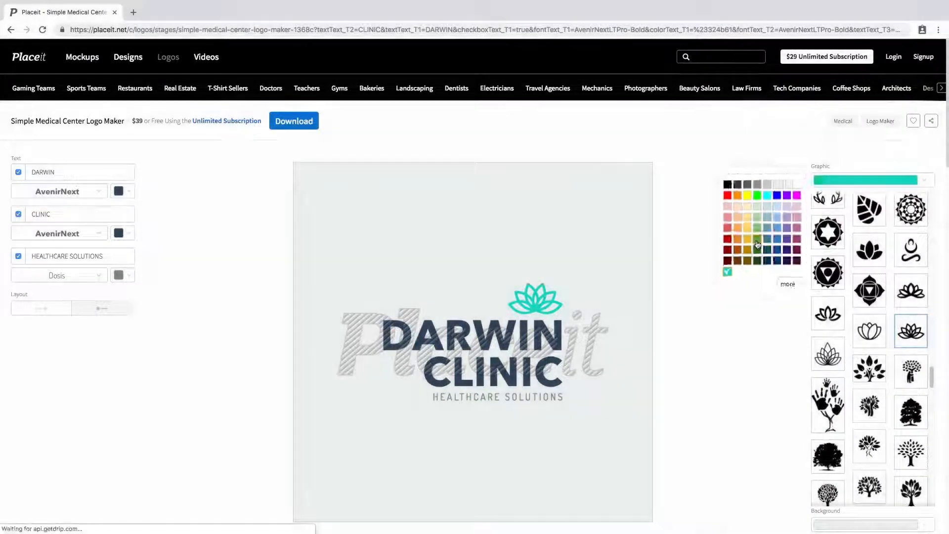
left_click(754, 241)
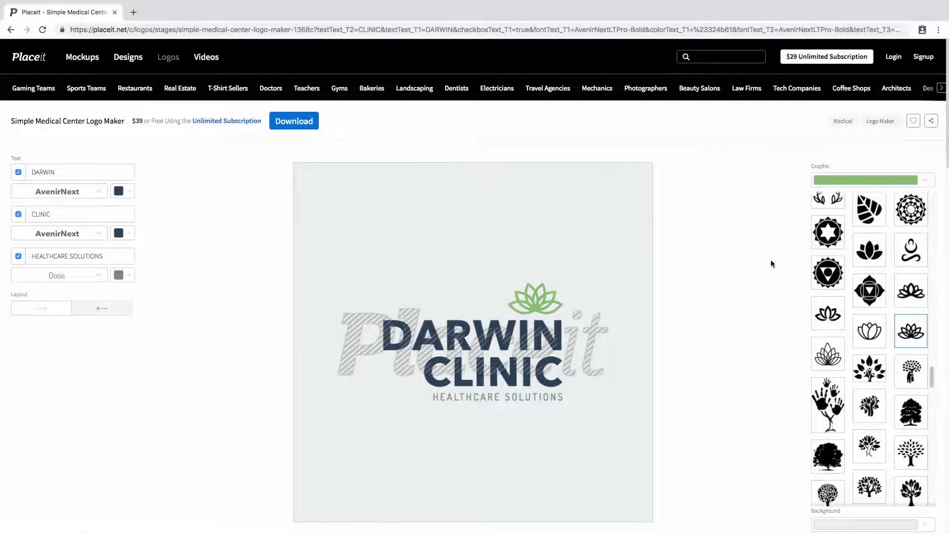
Open the download options for the finished logo.
scroll(770, 259, "down", 1)
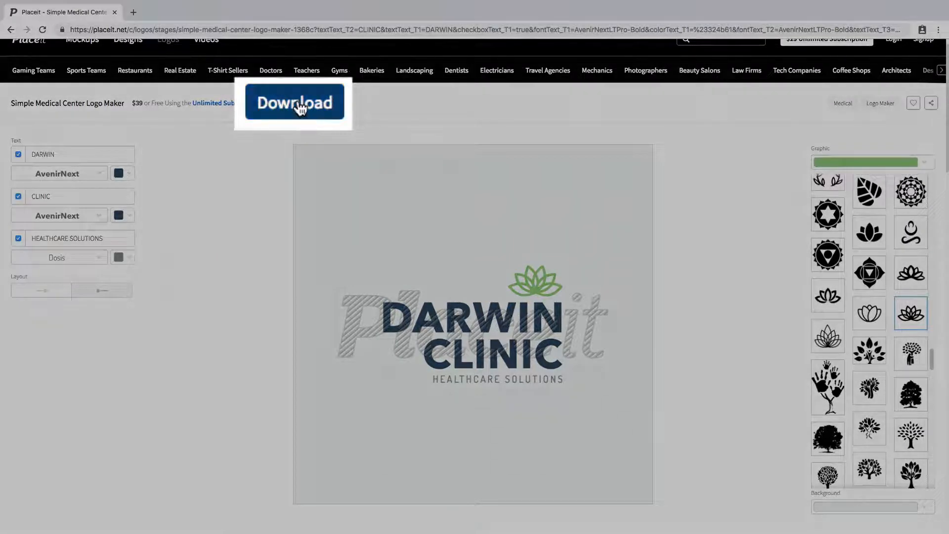
left_click(300, 109)
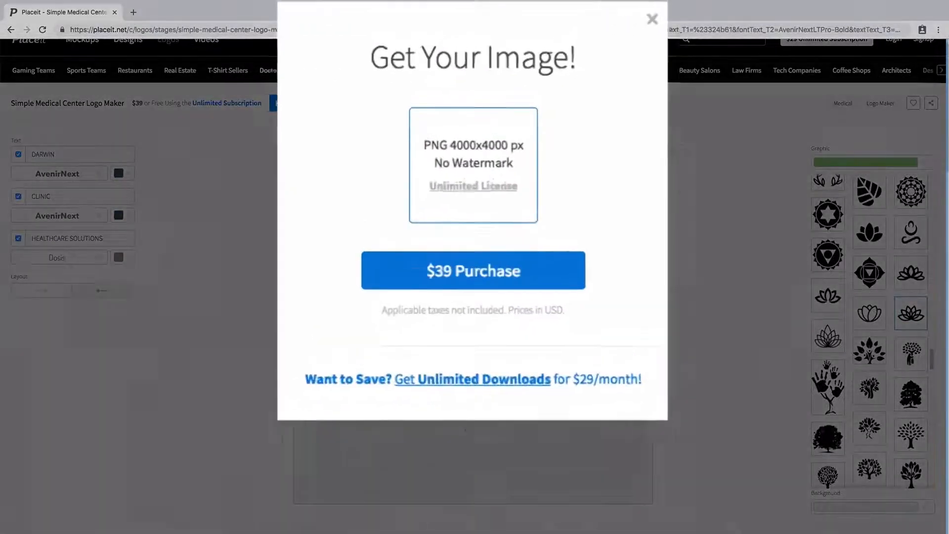